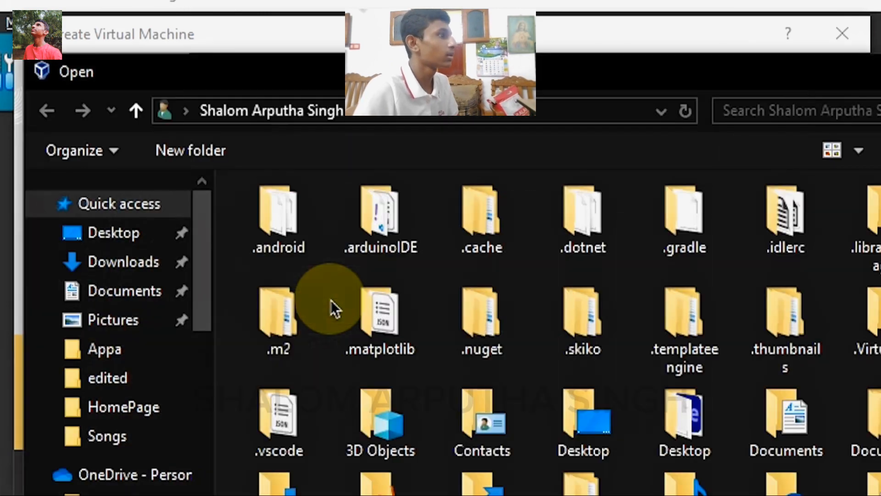
Attach kali-linux-2024.1-installer-amd64.iso from Downloads as the installation image and continue to hardware
left_click_drag(484, 70, 794, 0)
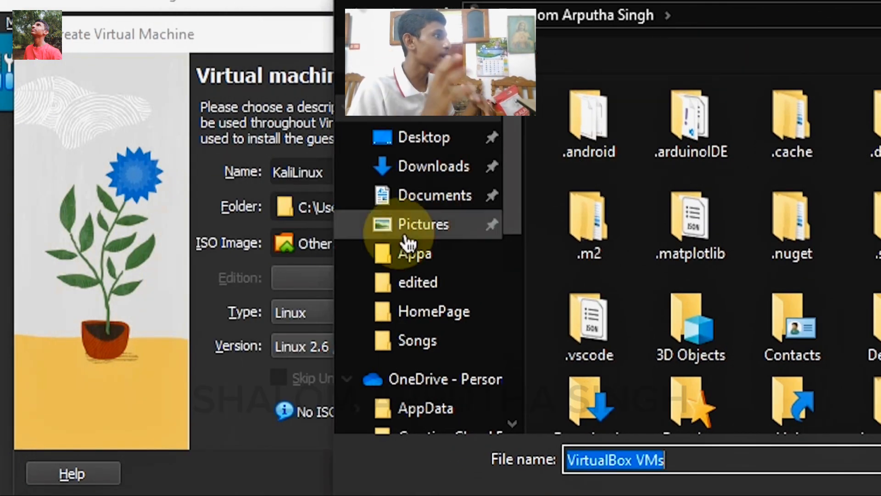
left_click(429, 168)
left_click(628, 206)
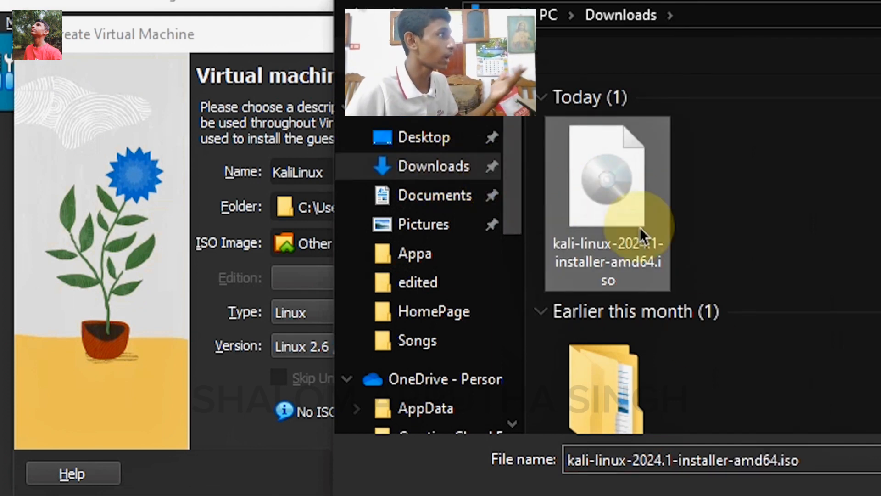
left_click(780, 488)
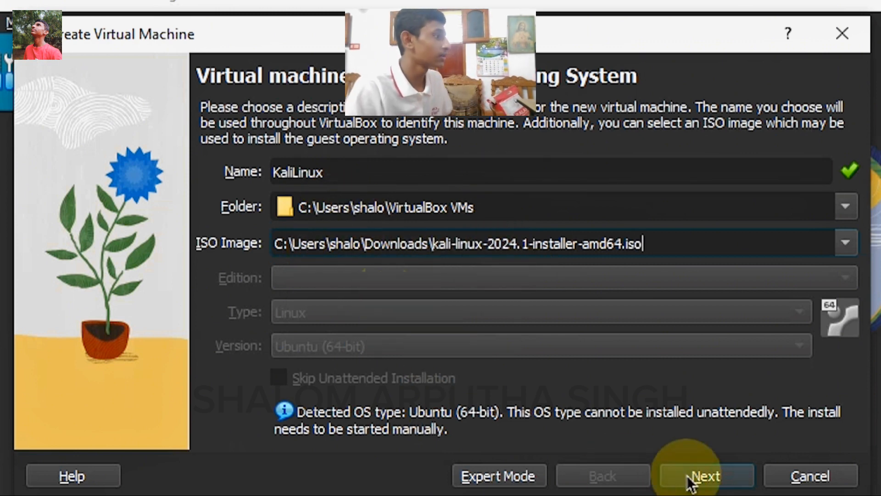
left_click(702, 476)
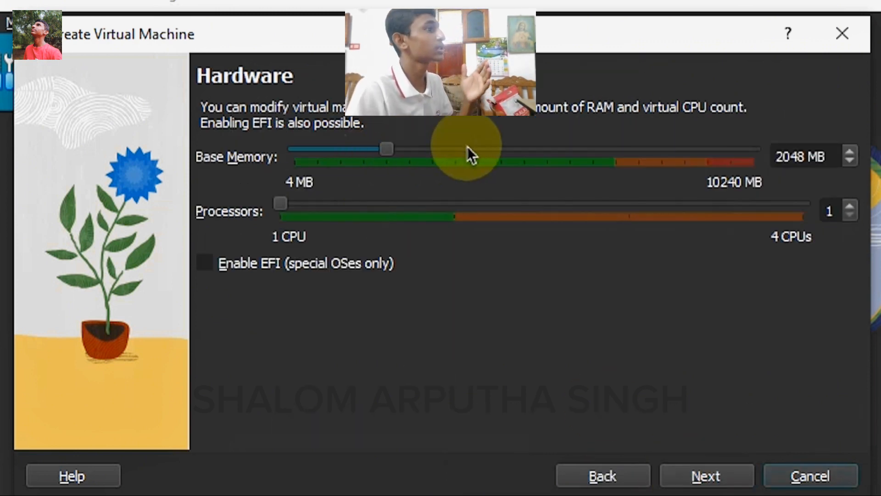
Give the KaliLinux machine 4608 MB of base memory and 2 processors
left_click(435, 152)
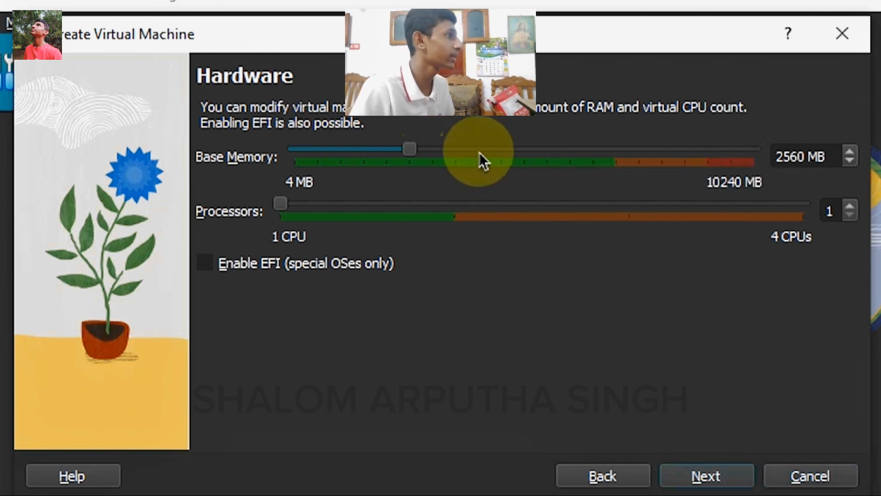
left_click(452, 149)
left_click(505, 146)
double_click(508, 147)
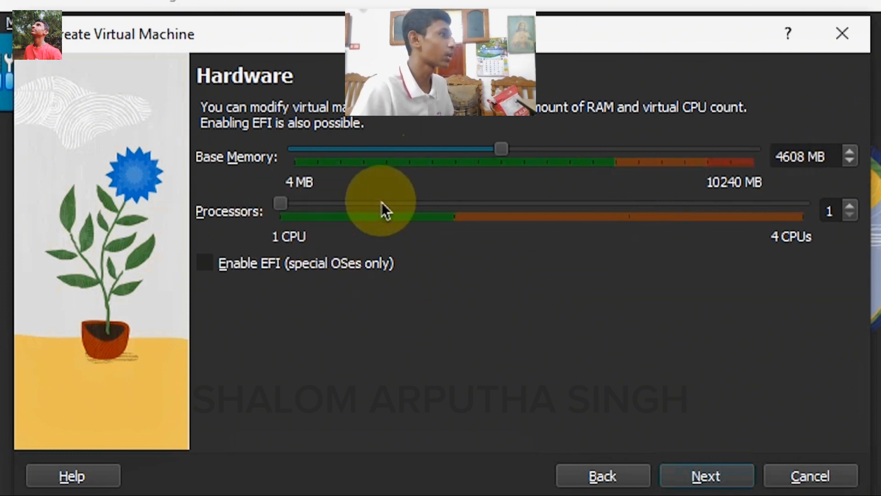
left_click_drag(288, 203, 382, 208)
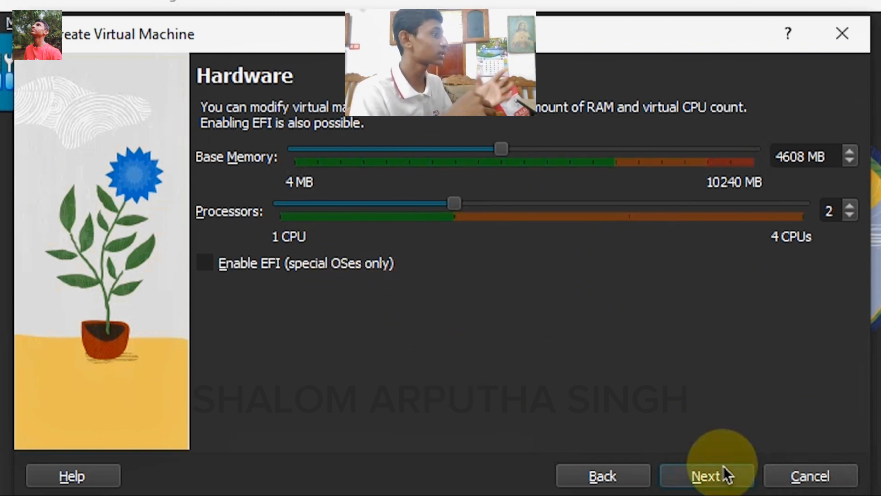
Keep the 25 GB virtual hard disk and finish creating the machine
left_click(743, 482)
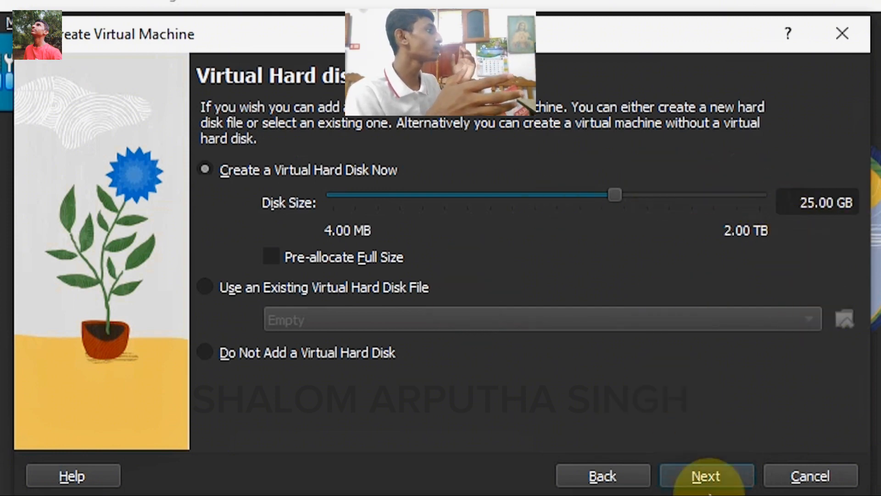
left_click(725, 477)
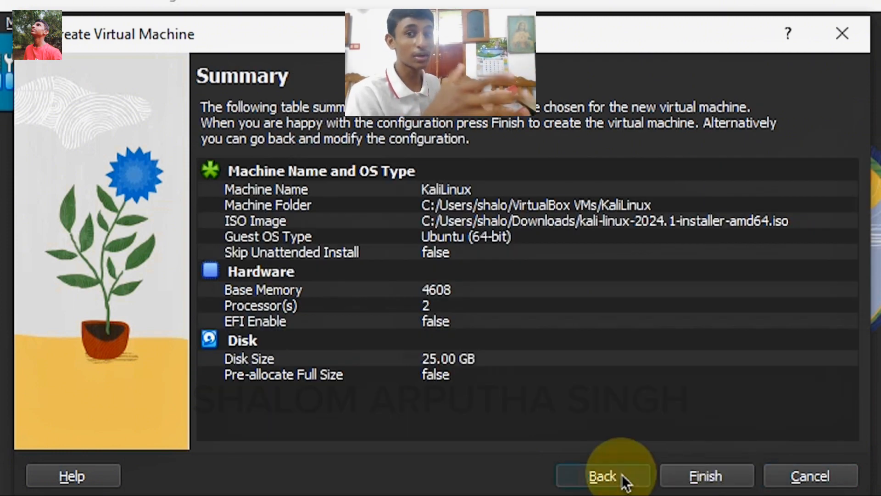
left_click(625, 479)
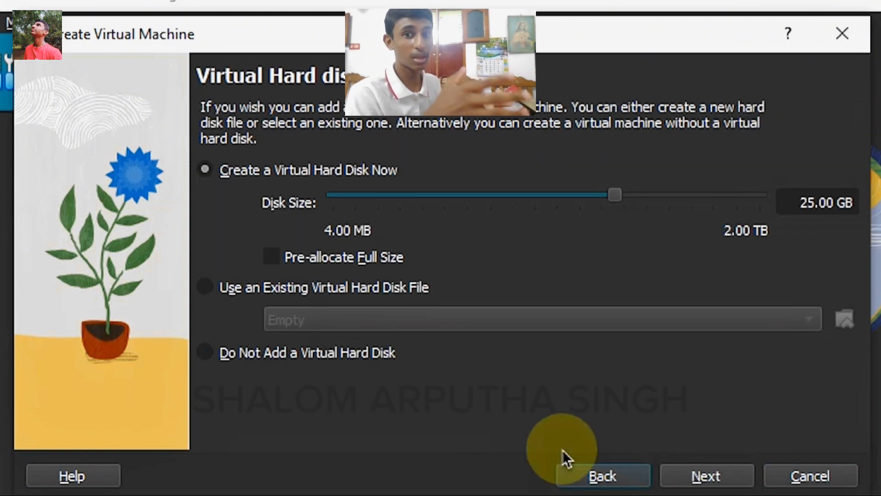
left_click(681, 486)
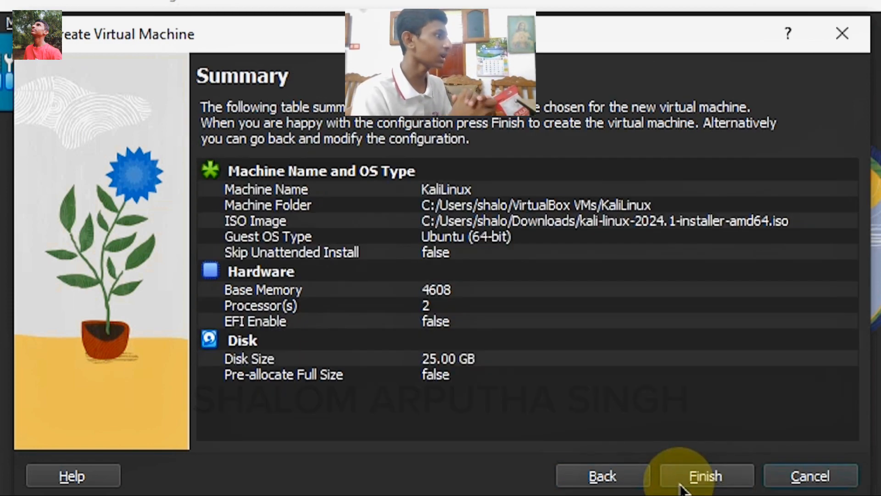
left_click(681, 485)
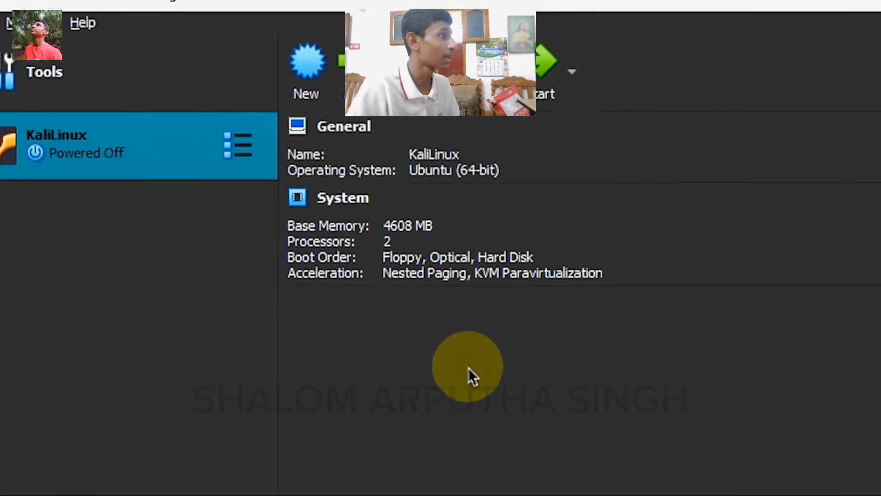
Start the KaliLinux virtual machine
scroll(506, 350, "down", 3)
scroll(505, 276, "up", 3)
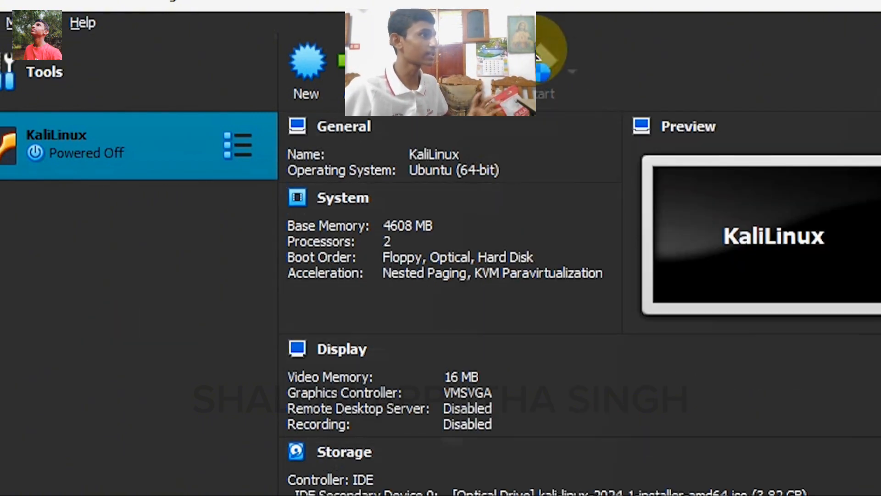
left_click(538, 60)
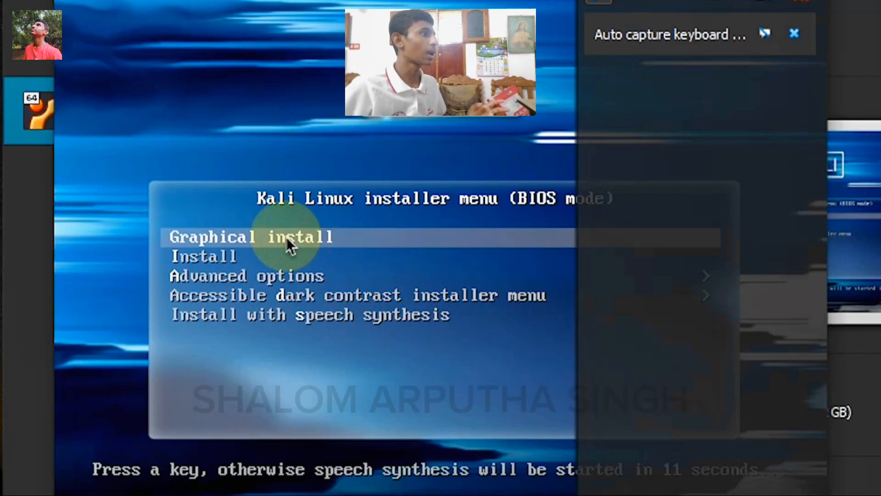
Let the VM capture keyboard and mouse, then launch Graphical install from the boot menu
left_click(283, 237)
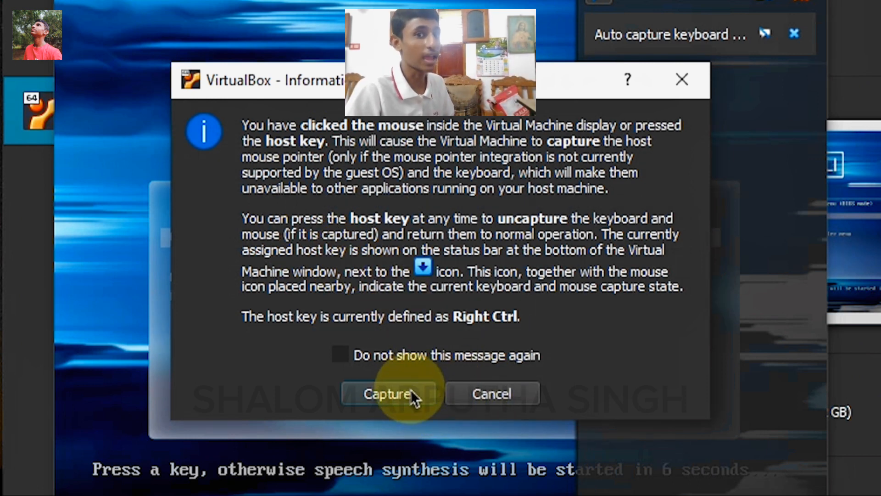
left_click(386, 394)
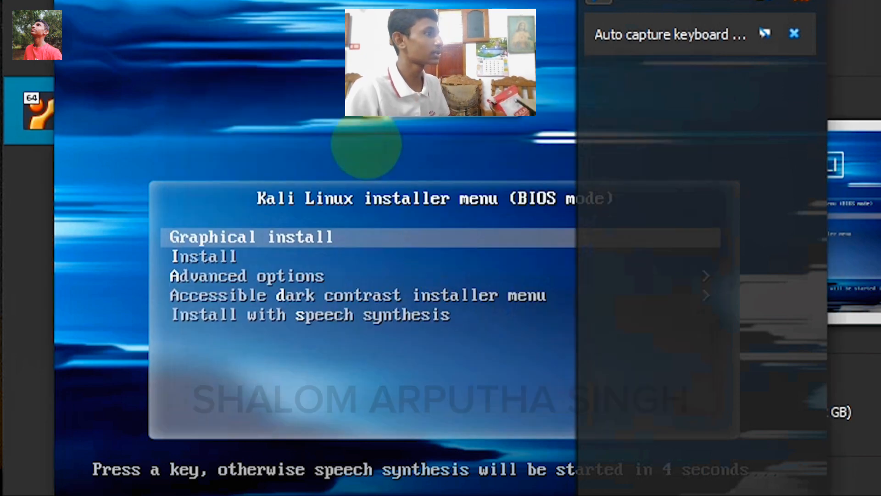
key("Down")
key("Up")
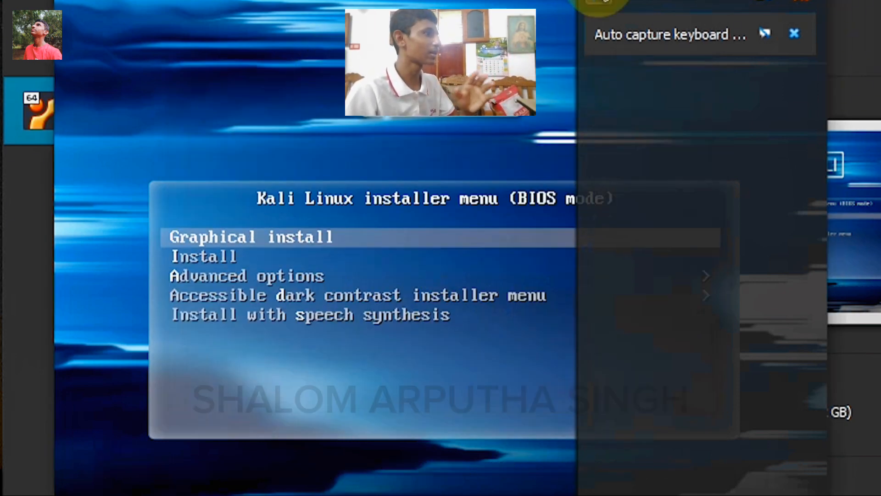
key("Return")
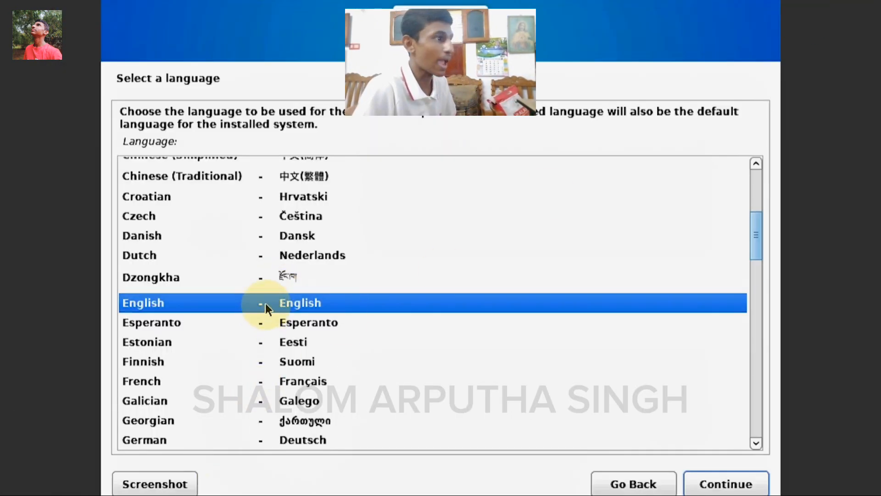
Keep English as language, choose India as location, and accept the American English keymap
left_click(695, 484)
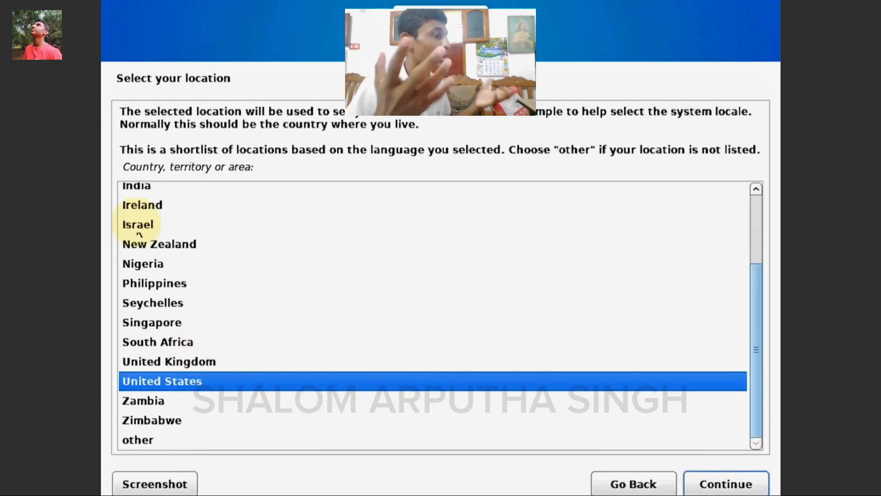
left_click(143, 189)
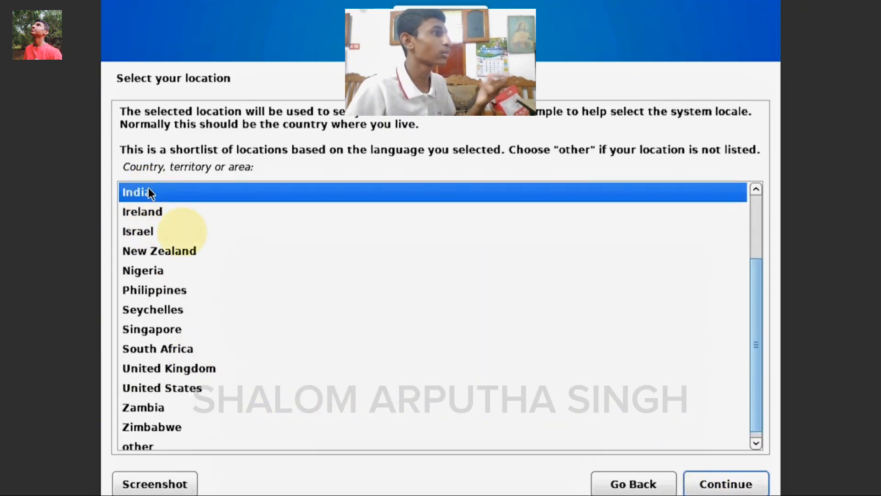
left_click(766, 485)
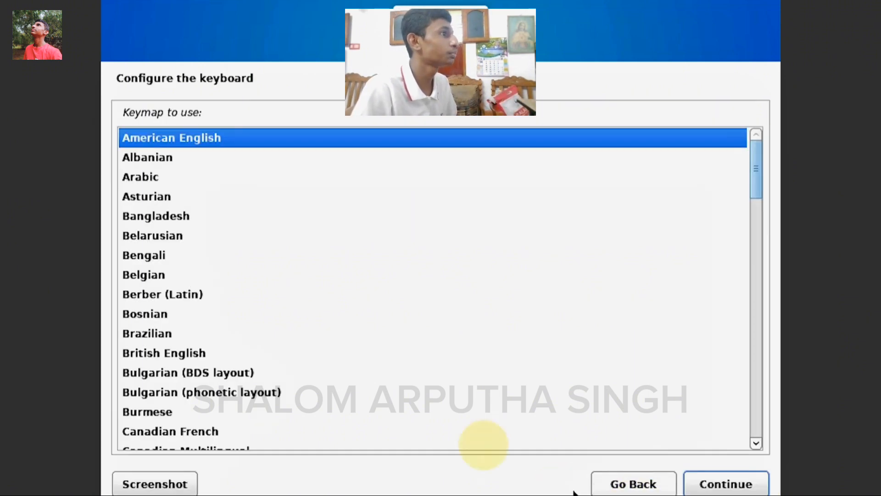
scroll(225, 388, "down", 3)
scroll(225, 388, "up", 3)
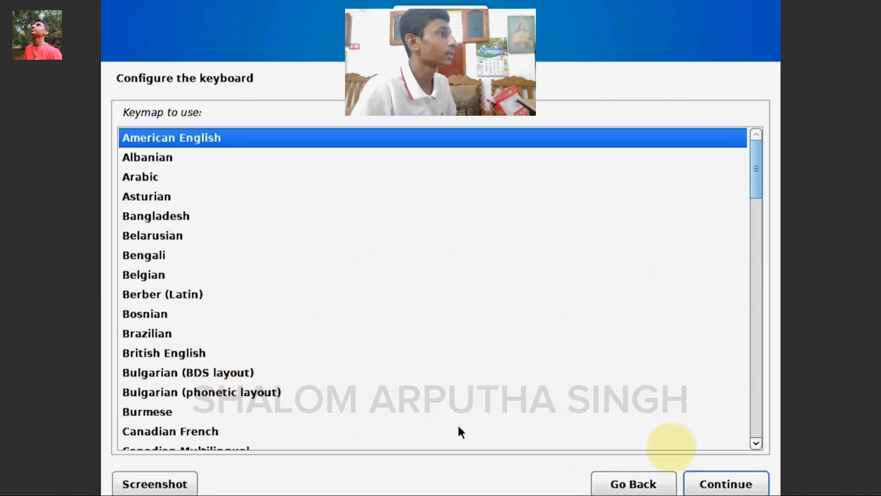
left_click(751, 485)
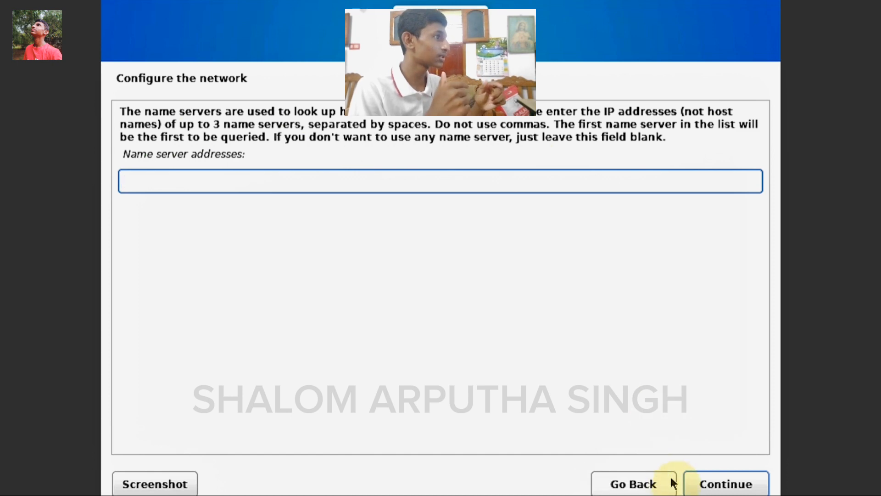
Skip name servers, set a new hostname, leave the domain blank, and begin the user's full name
left_click(717, 488)
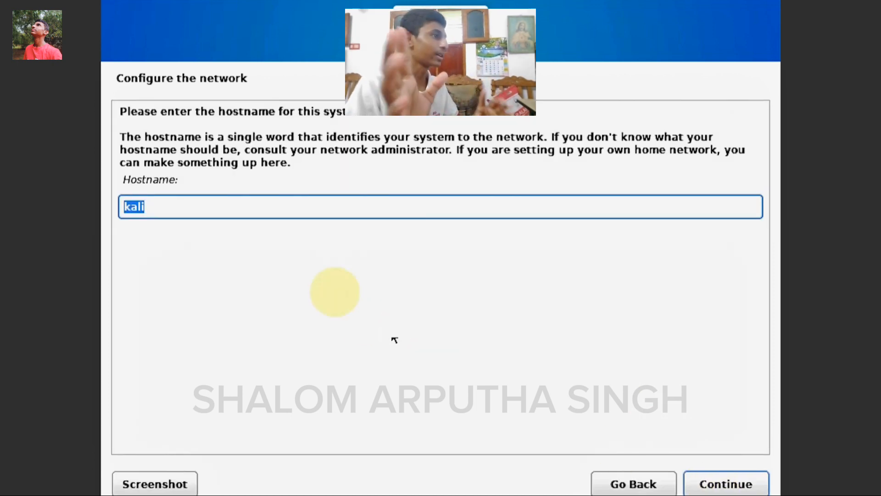
type("shalom")
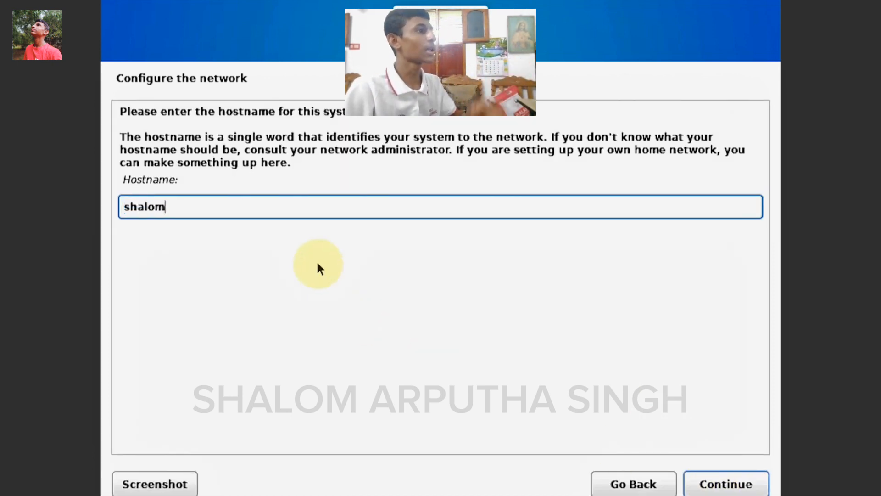
type("kali")
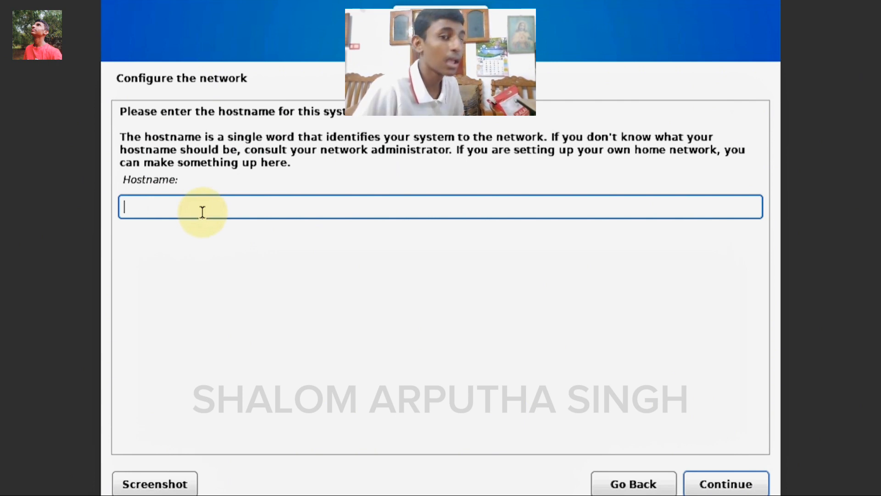
type("ben")
key("Return")
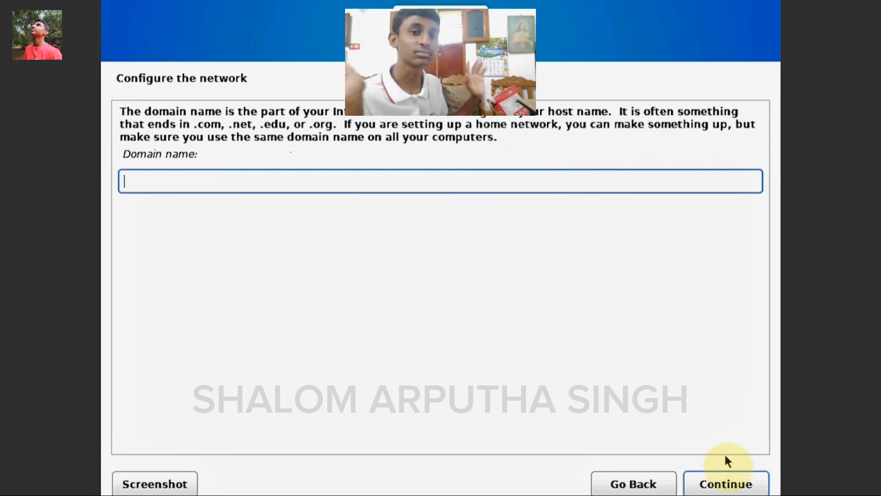
left_click(736, 490)
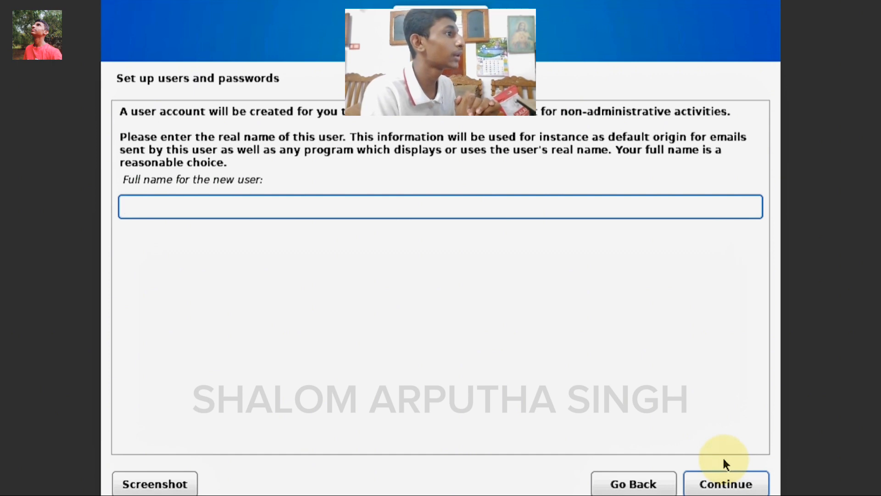
type("en Te")
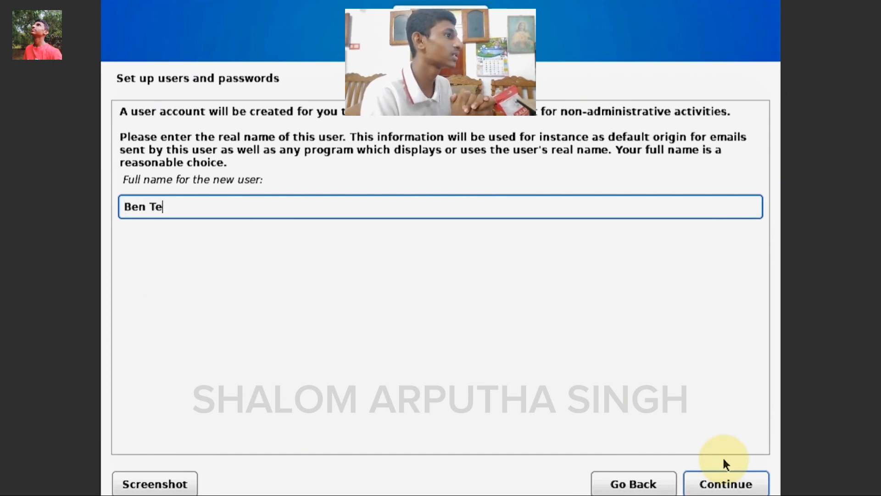
type("nnyson")
Confirm the new user's full name and accept the suggested username
key("Return")
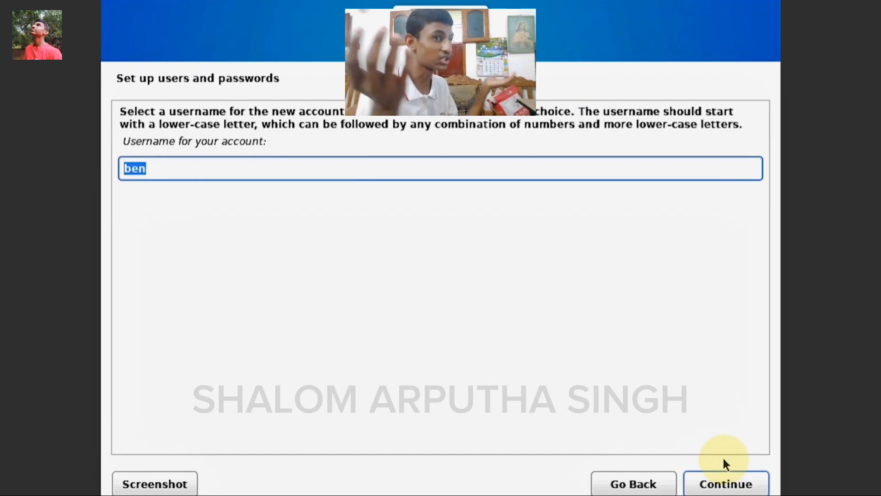
key("Return")
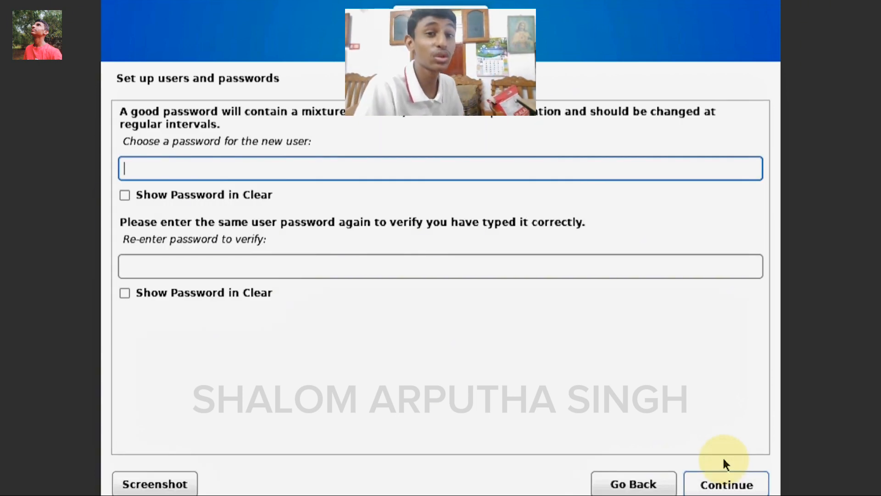
key("Return")
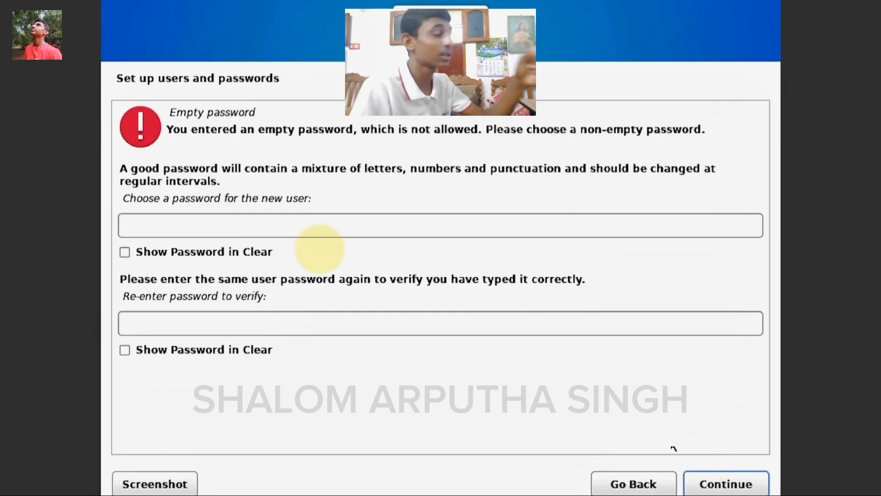
Enter the new user's password in both password fields and submit it
left_click(186, 221)
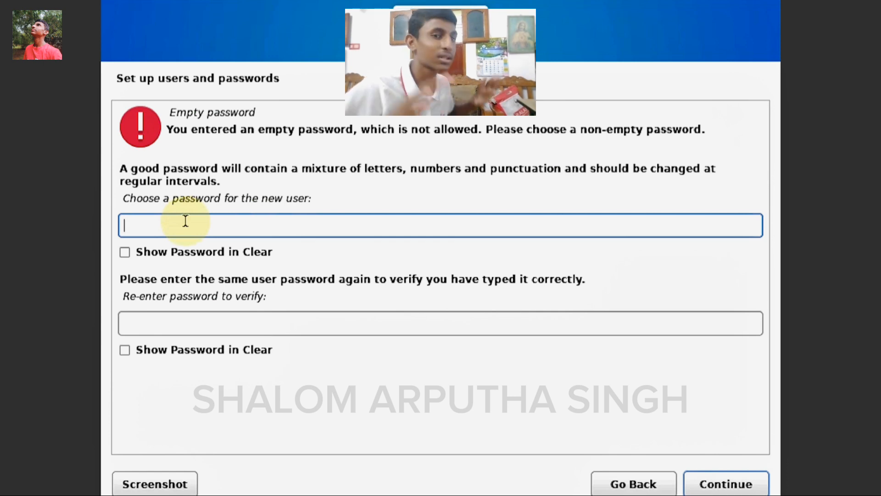
key("Tab")
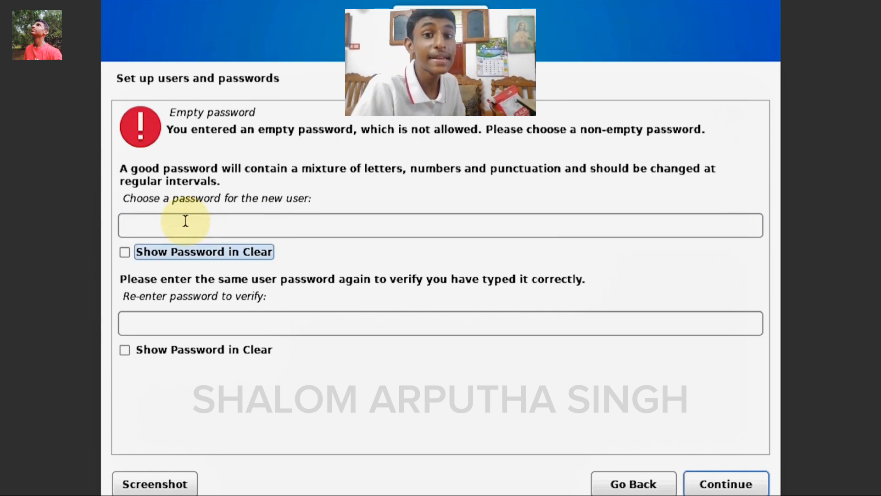
left_click(186, 221)
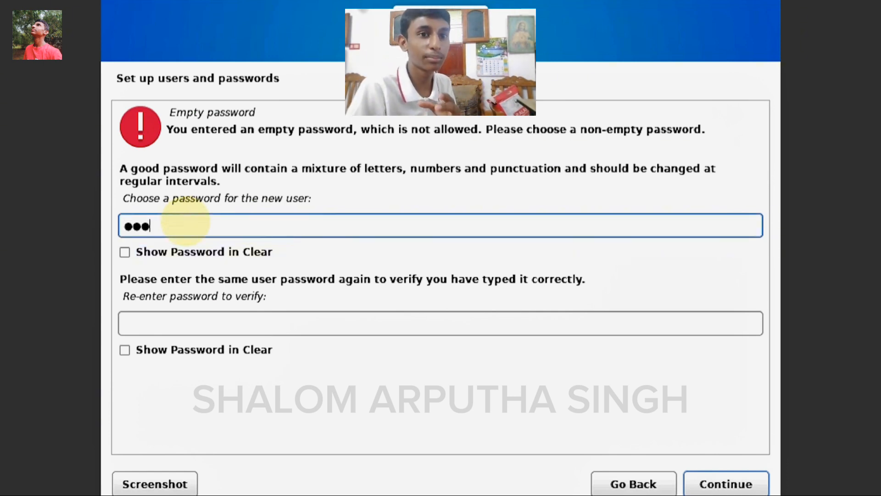
left_click(240, 321)
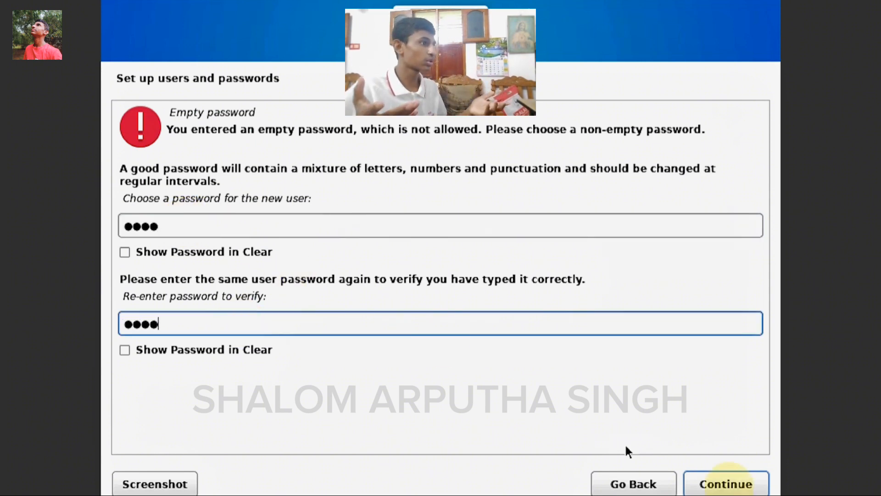
left_click(729, 484)
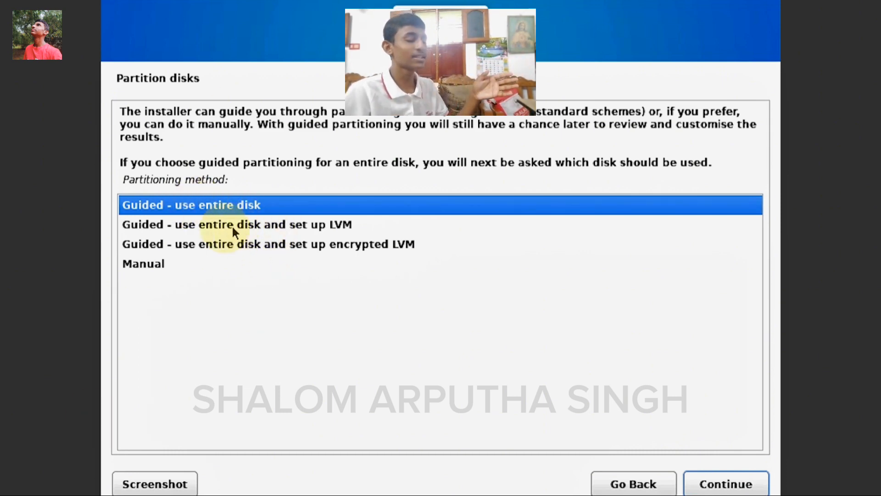
Use guided partitioning of the entire 26.8 GB VBOX disk with all files in one partition
left_click(711, 486)
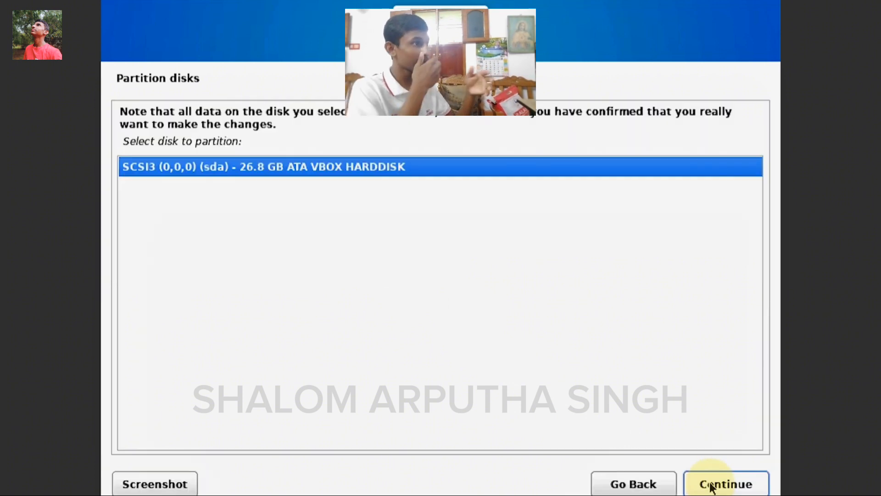
left_click(711, 486)
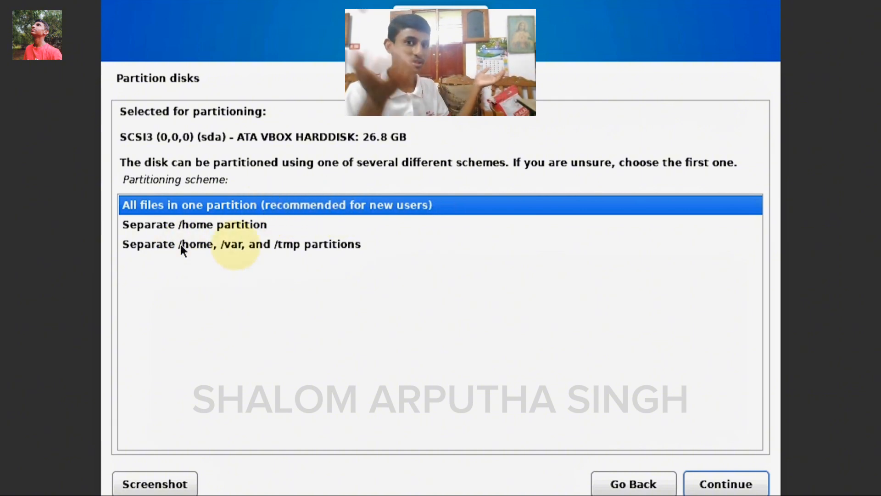
left_click(278, 246)
left_click(260, 225)
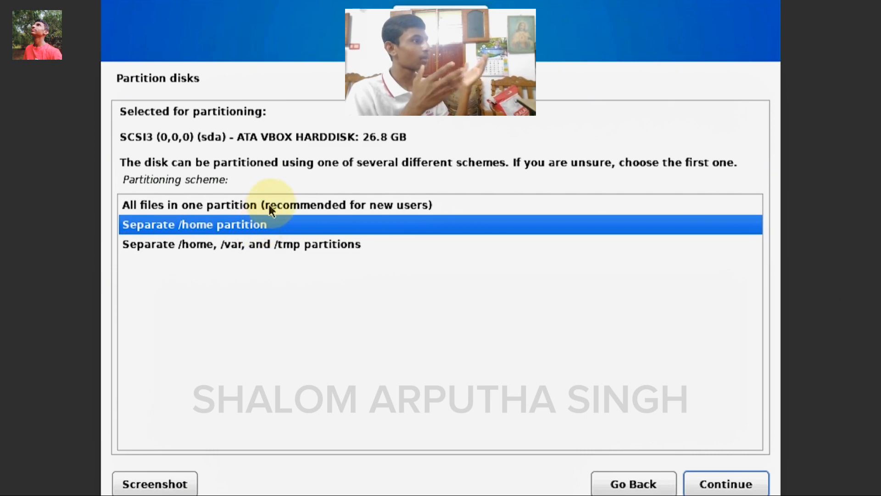
left_click(269, 205)
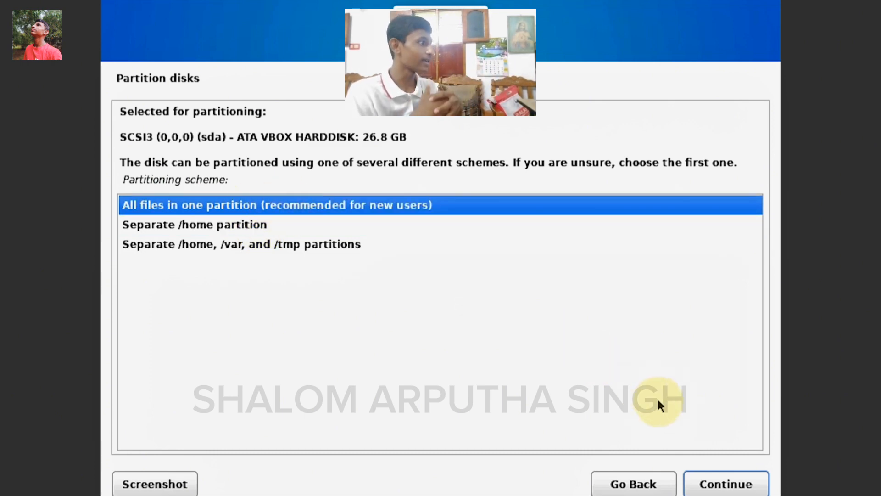
left_click(231, 226)
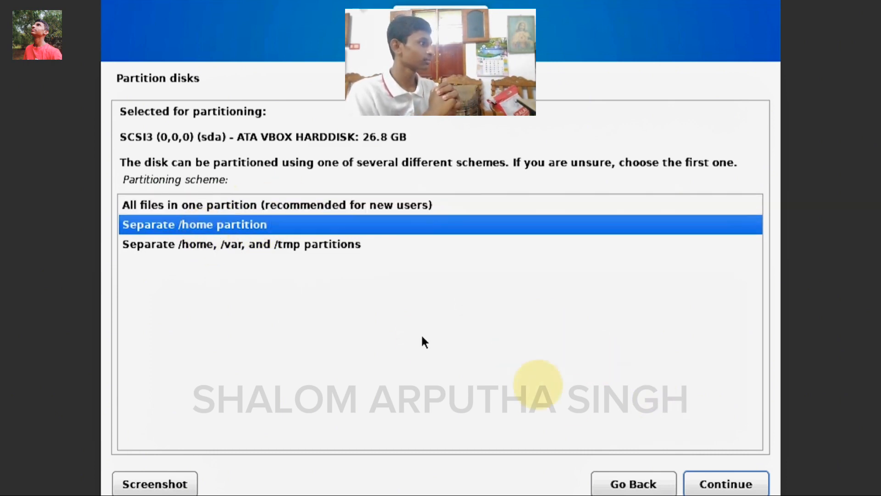
left_click(340, 202)
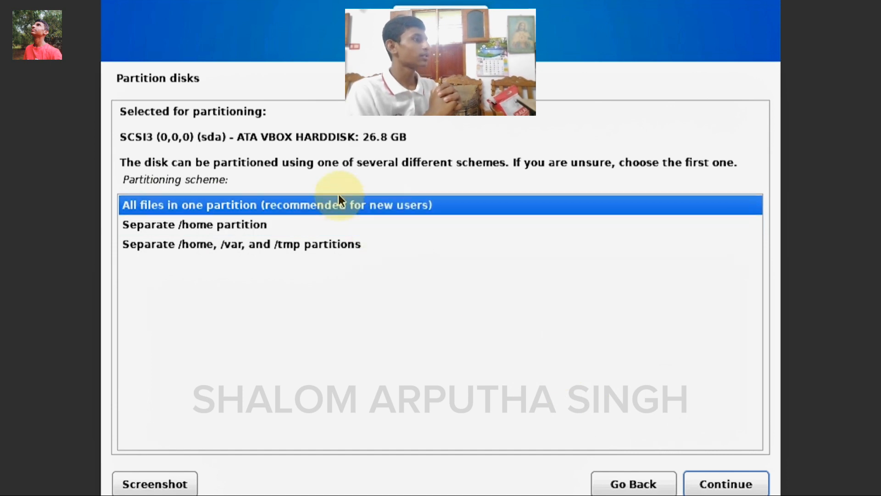
left_click(705, 484)
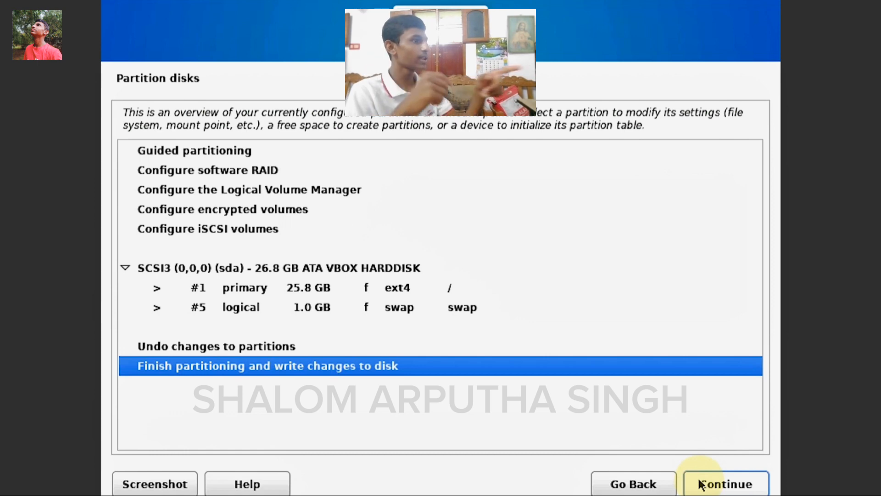
Finish partitioning and agree to write the changes to disk
left_click(701, 485)
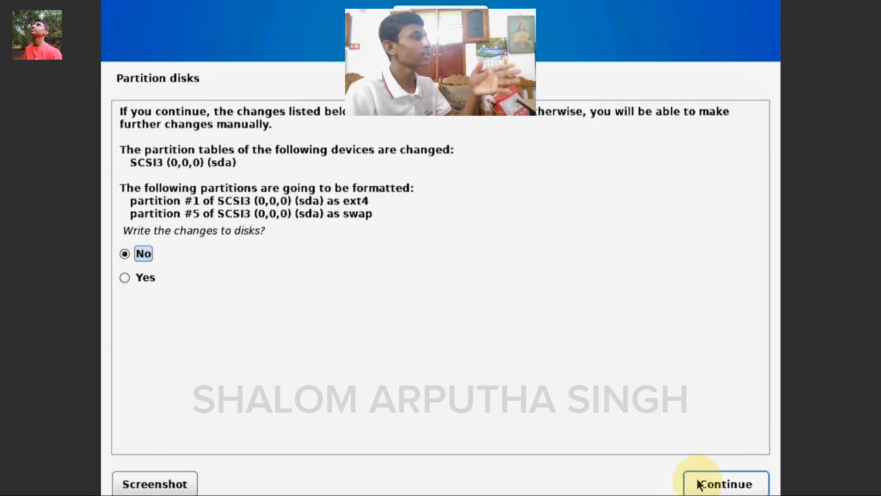
left_click(125, 279)
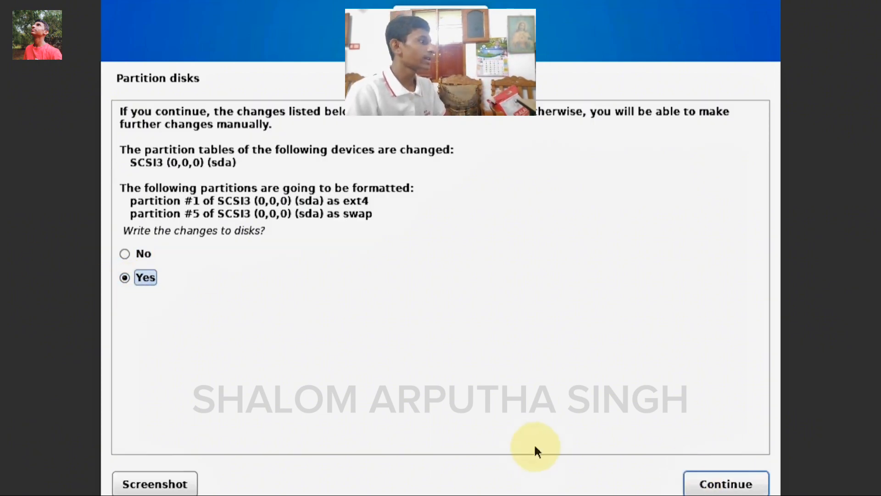
key("Return")
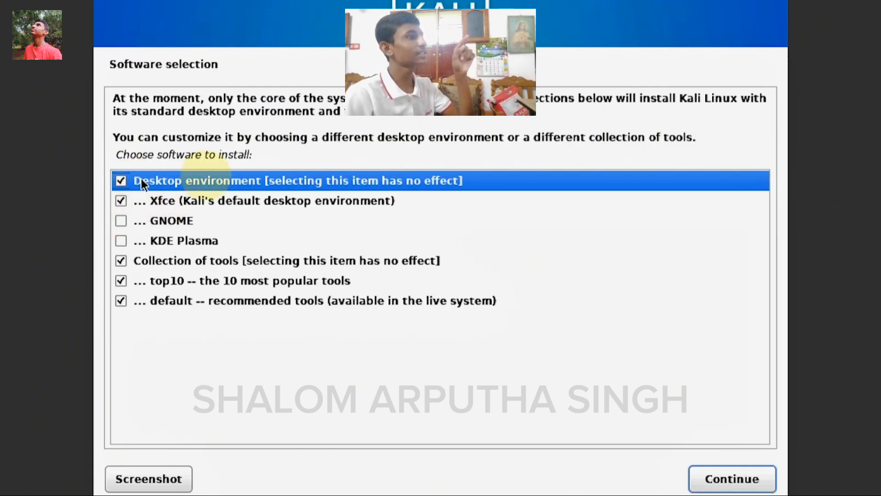
Select GNOME instead of Xfce as the desktop environment to install
left_click(121, 219)
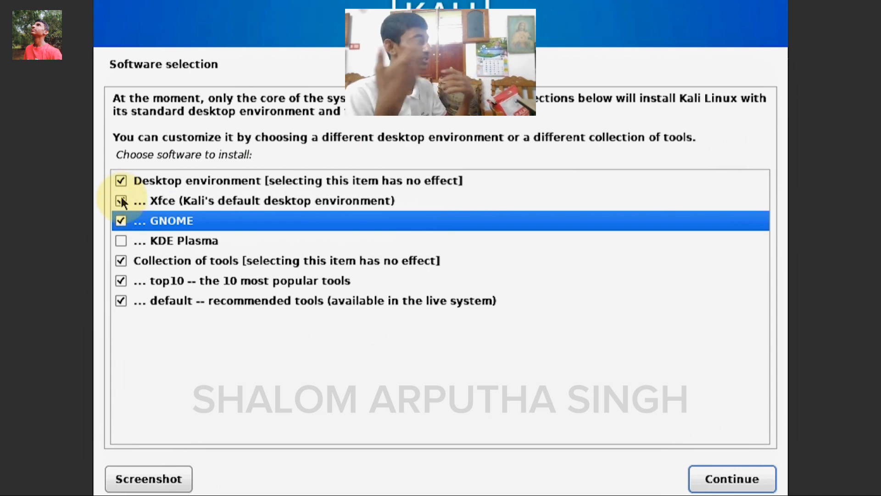
left_click(121, 201)
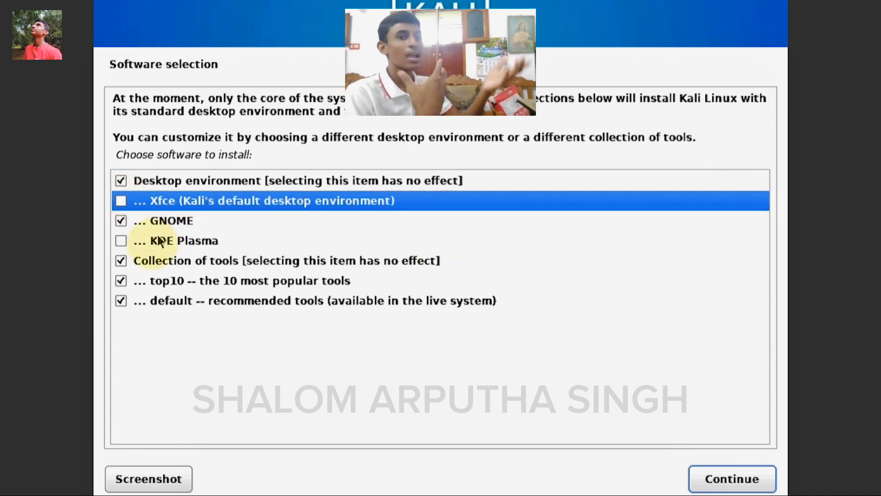
left_click(716, 481)
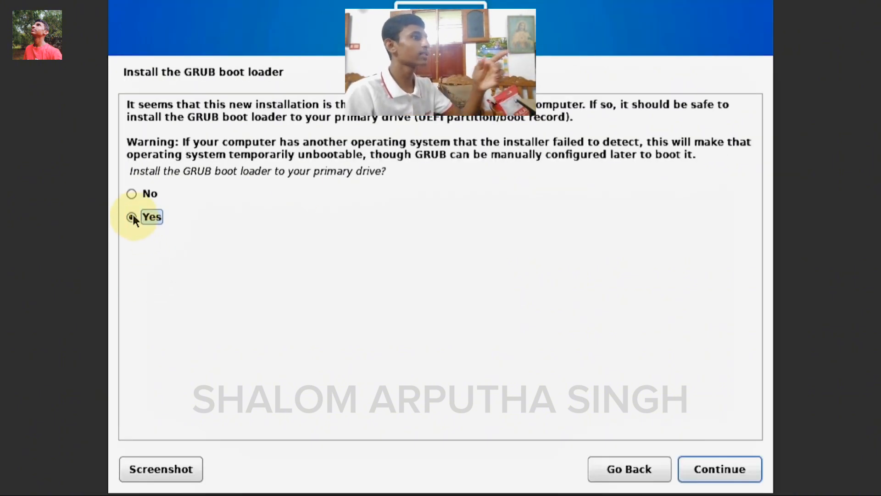
Install the GRUB boot loader on /dev/sda
left_click(702, 461)
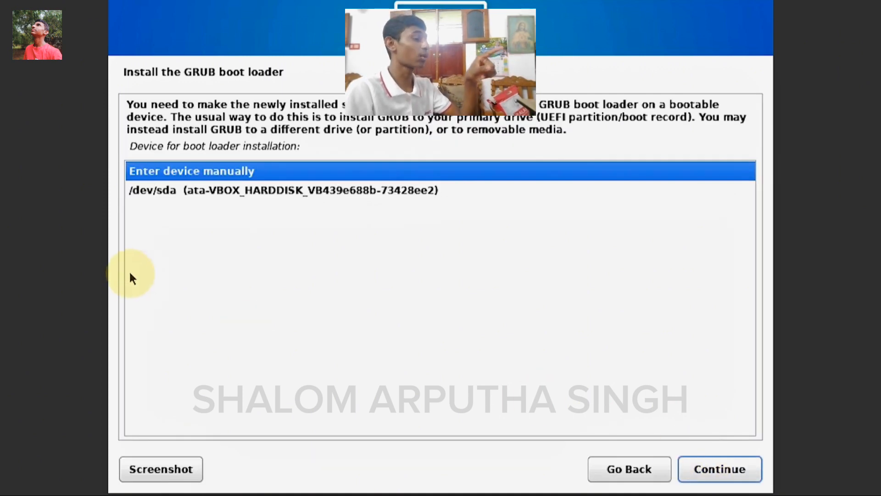
left_click(174, 192)
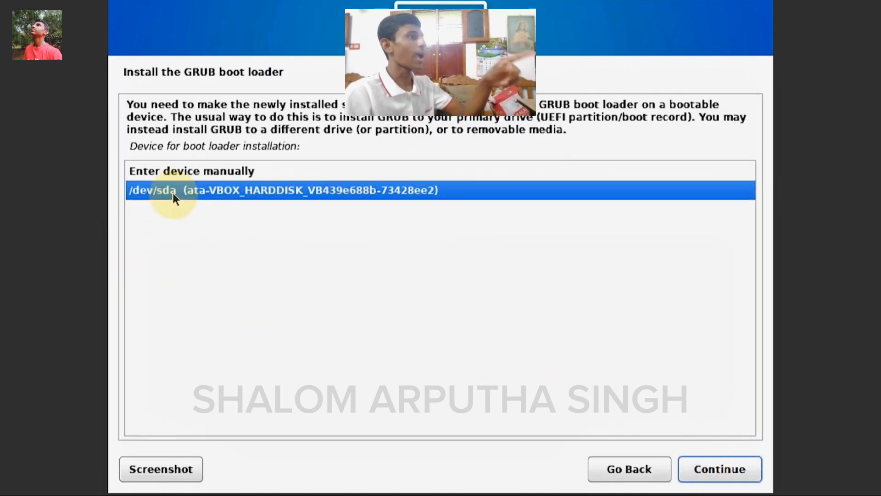
left_click(707, 469)
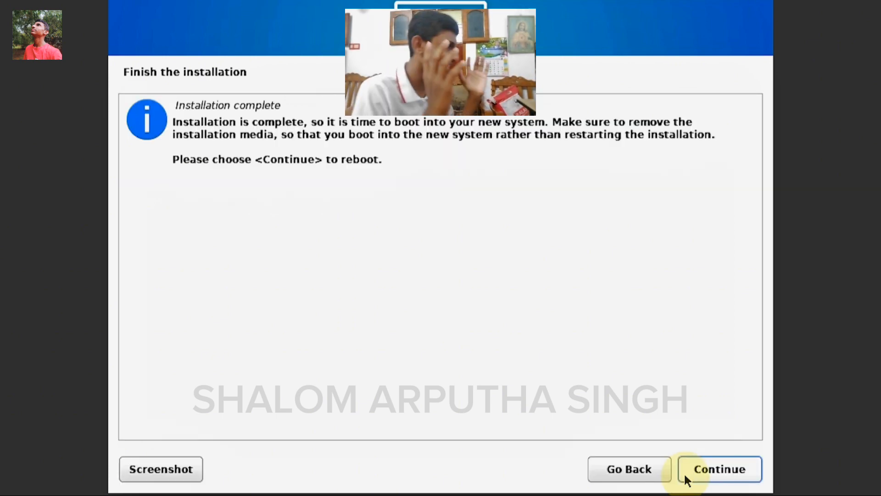
Reboot into the installed Kali and sign in as the new user with their password
left_click(685, 475)
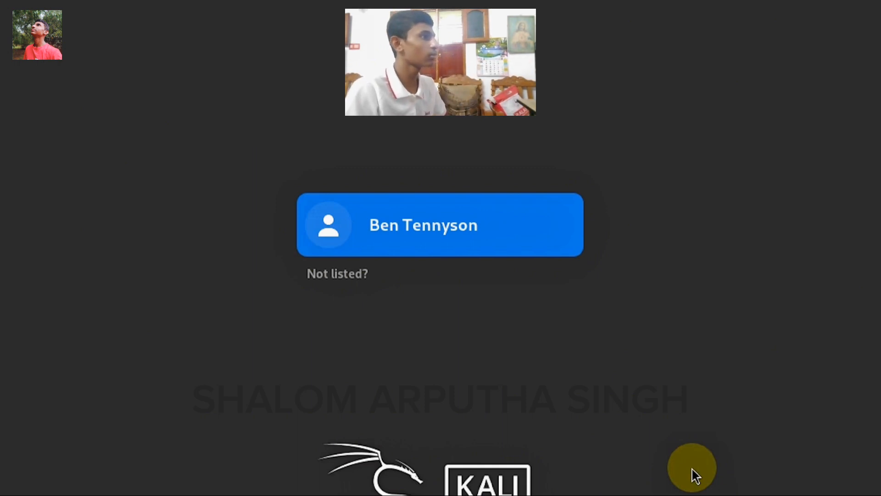
key("Return")
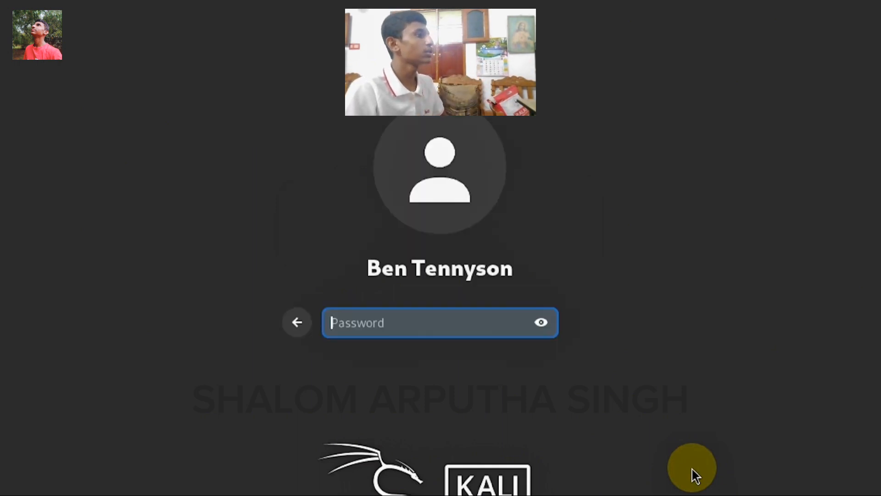
type("kali")
key("Return")
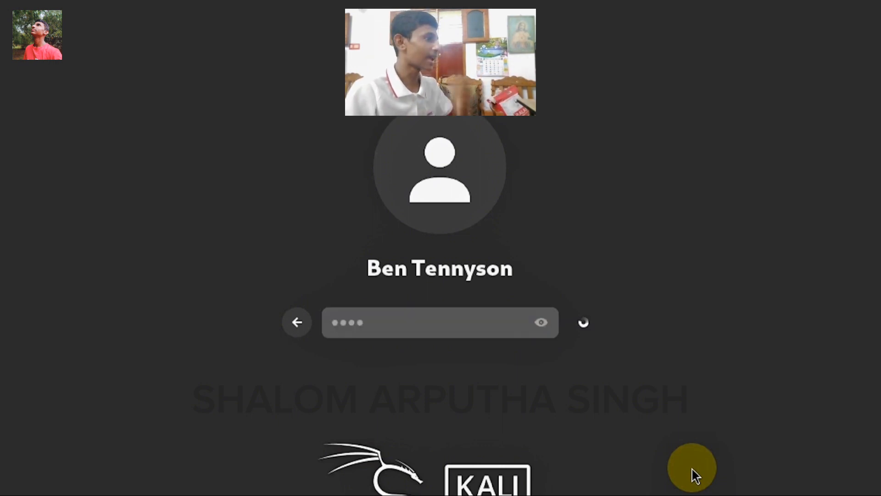